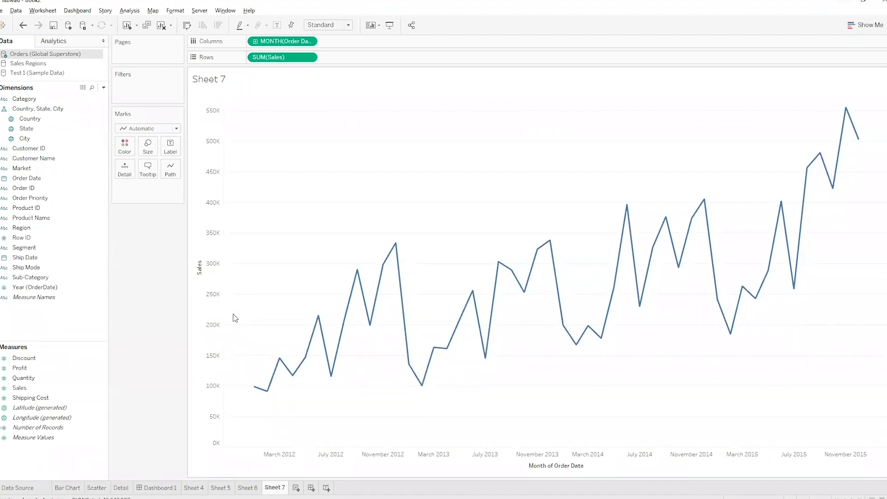
Step: Create Sheet 8 and place Country and State on Detail to map them as points
click(296, 488)
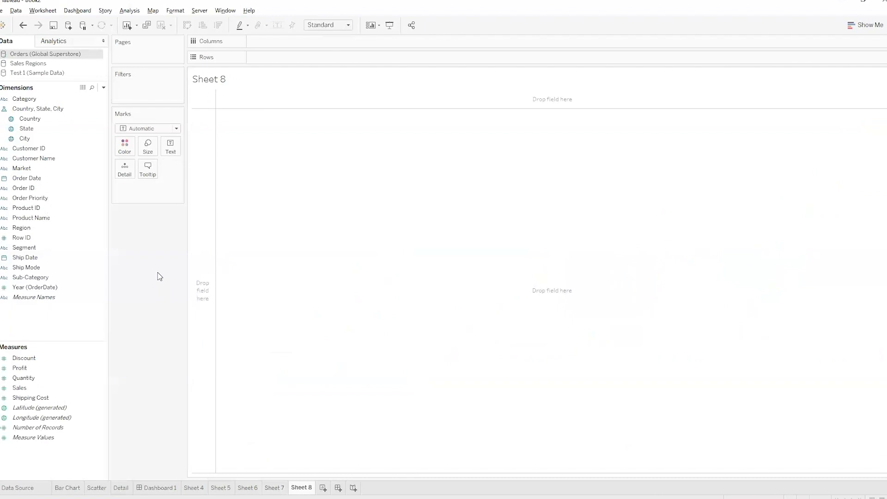
mouse_move(46, 121)
mouse_down()
mouse_move(110, 139)
mouse_move(125, 169)
mouse_up()
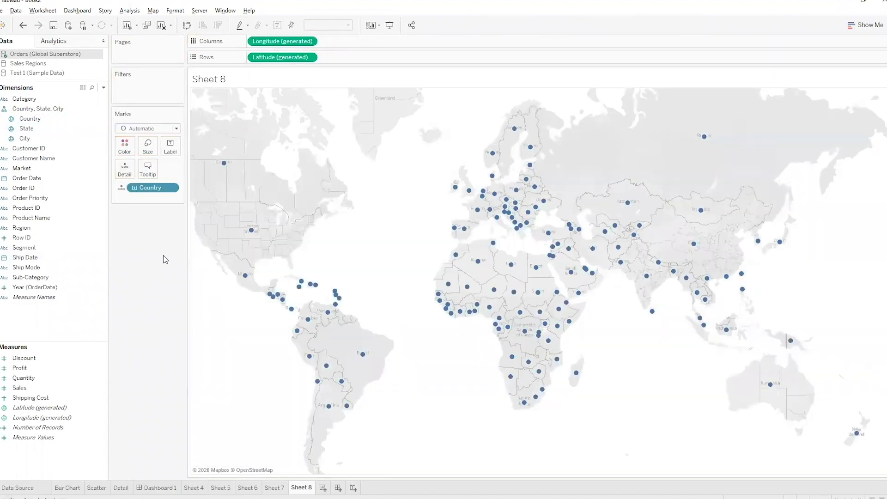
drag(26, 128, 125, 170)
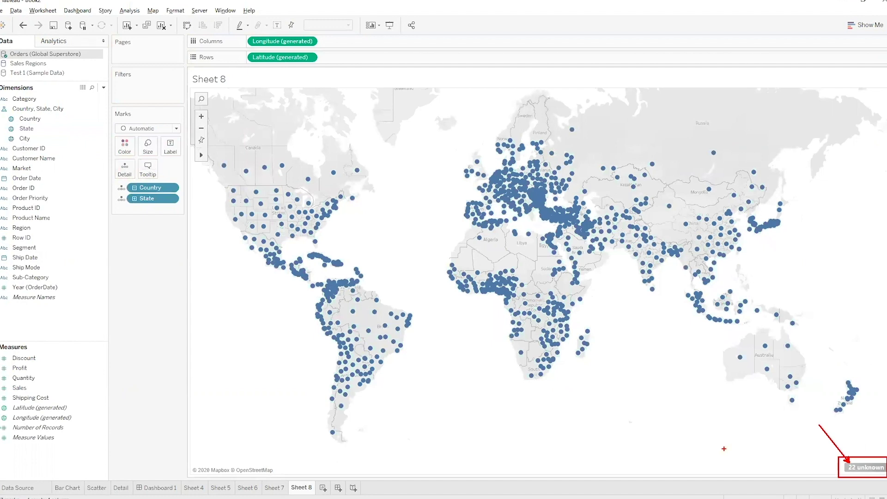
Step: Review the 22 unknown options (Edit Locations, Filter Data, Show at Default Position) without choosing one
click(860, 468)
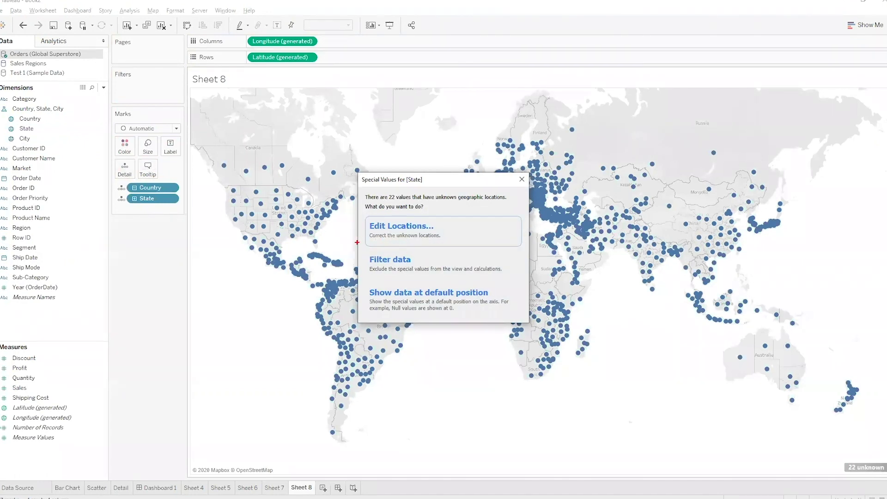
mouse_move(359, 246)
mouse_down()
mouse_move(469, 240)
mouse_move(541, 216)
mouse_up()
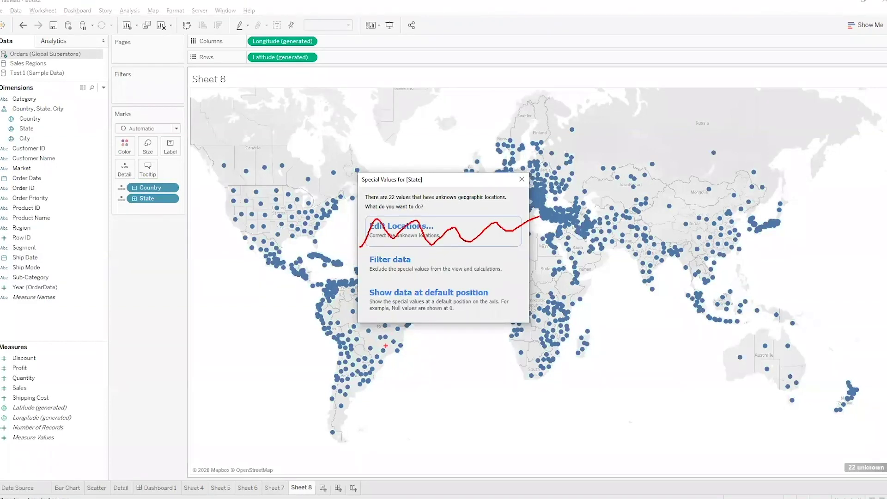
key(Escape)
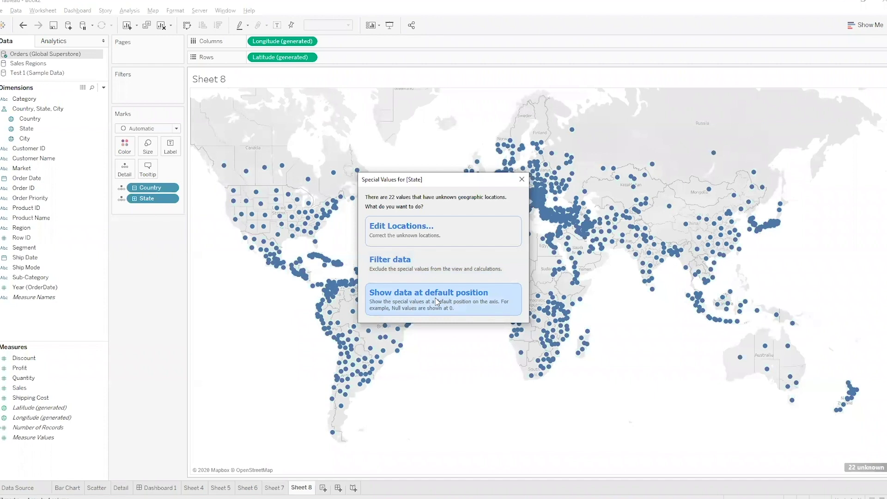
mouse_move(247, 42)
mouse_down()
mouse_move(231, 33)
mouse_move(221, 68)
mouse_up()
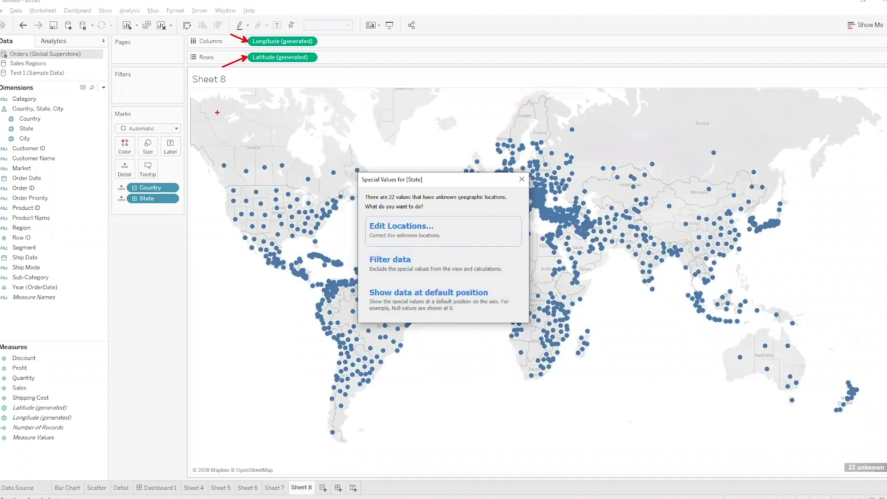
key(Escape)
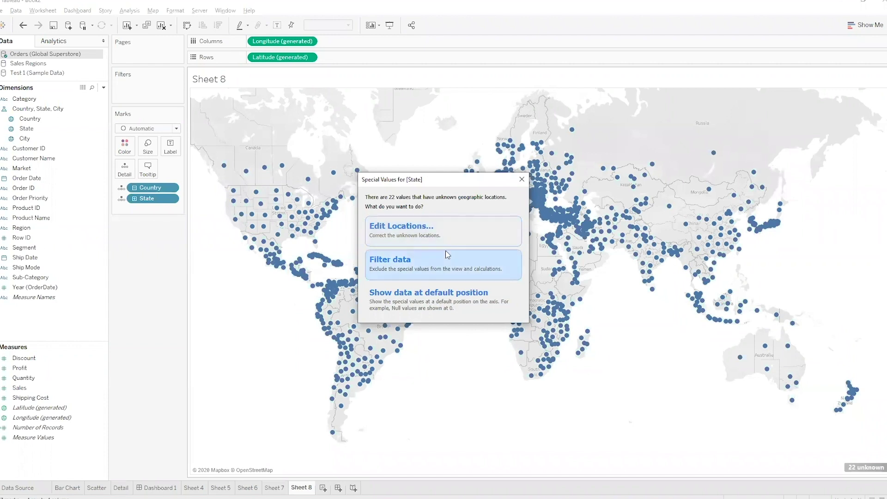
mouse_move(364, 248)
mouse_down()
mouse_move(474, 288)
mouse_move(536, 327)
mouse_up()
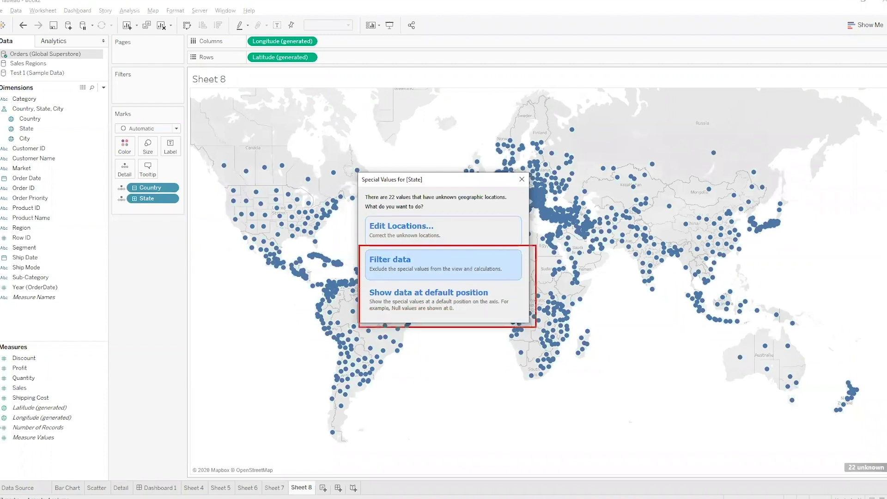
key(Escape)
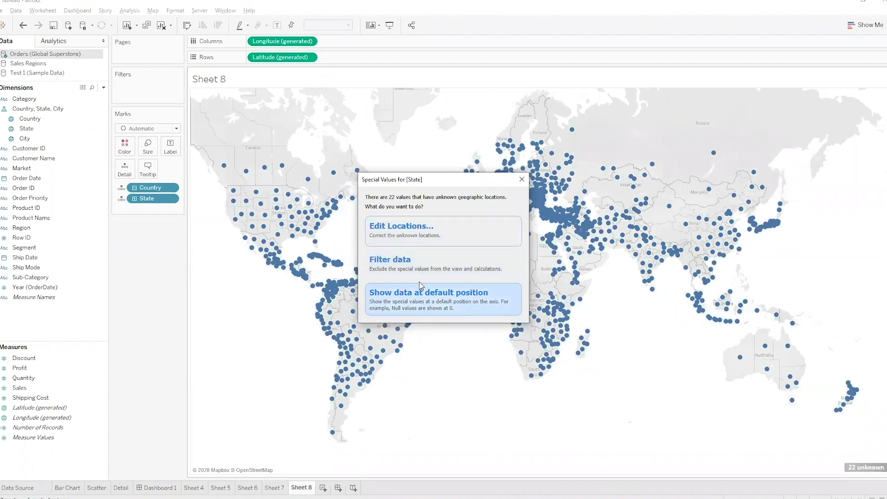
click(519, 180)
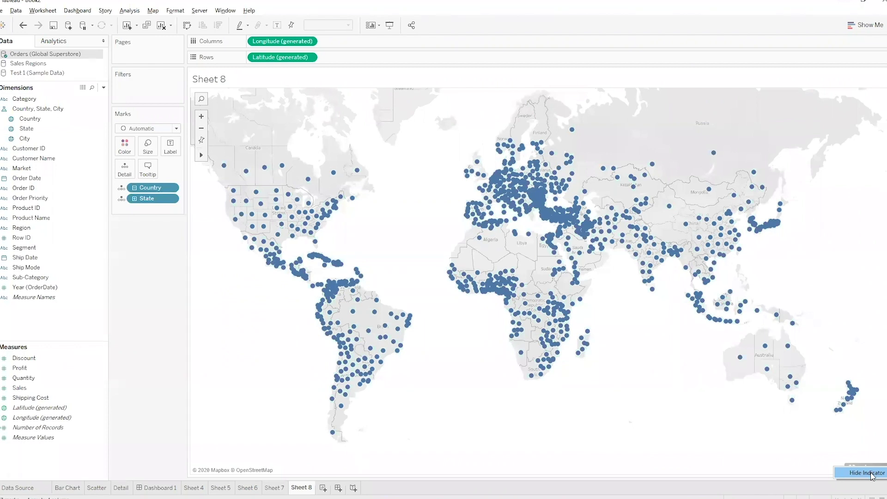
Step: Hide the unknown-locations indicator, then set Analysis > Special Values back to Show
click(867, 473)
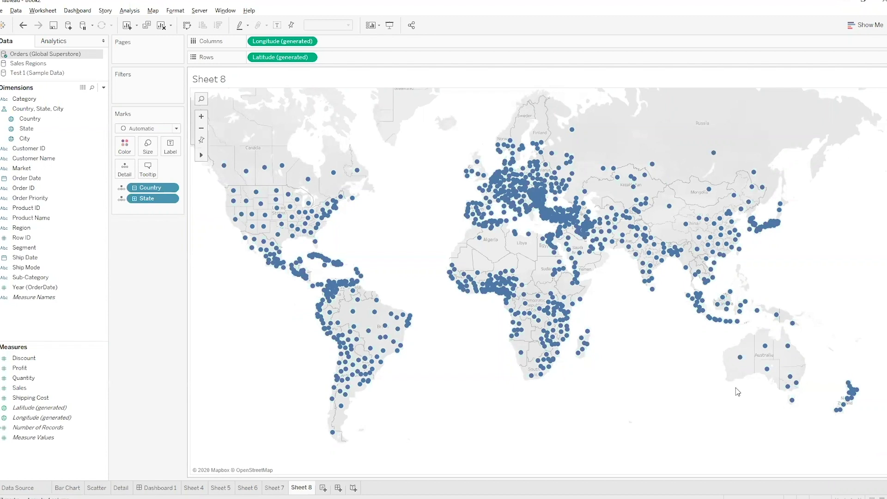
click(131, 11)
mouse_move(153, 136)
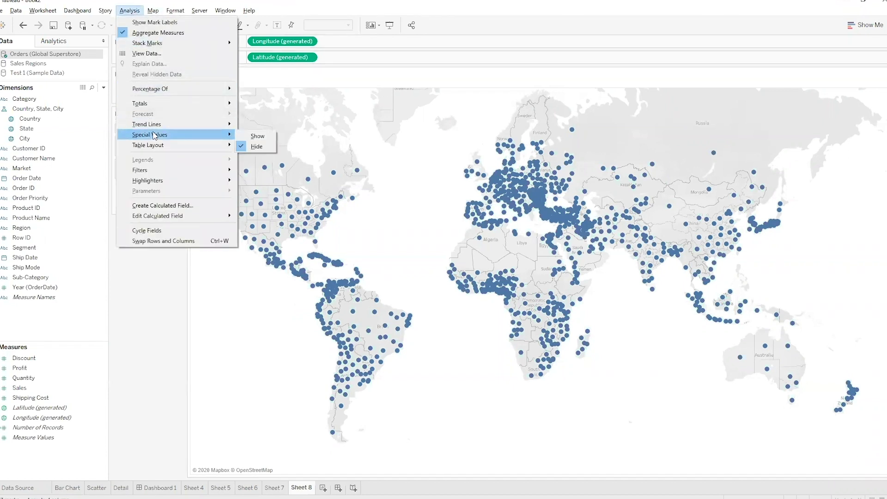
click(257, 138)
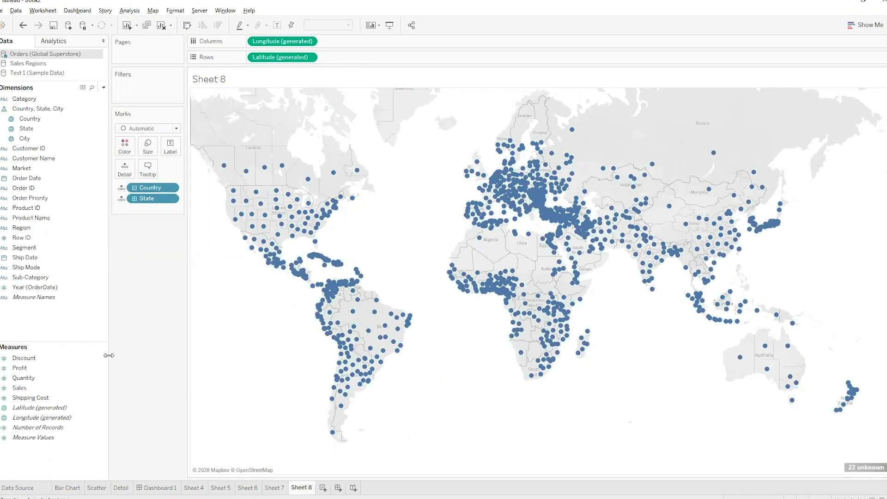
Step: Return to the Sheet 7 sales chart and add SUM(Sales) as a filter
key(ctrl+m)
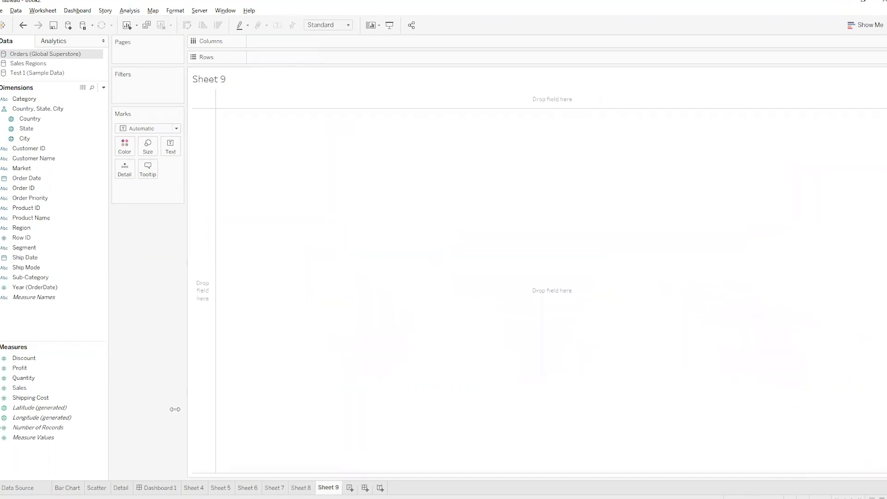
click(282, 488)
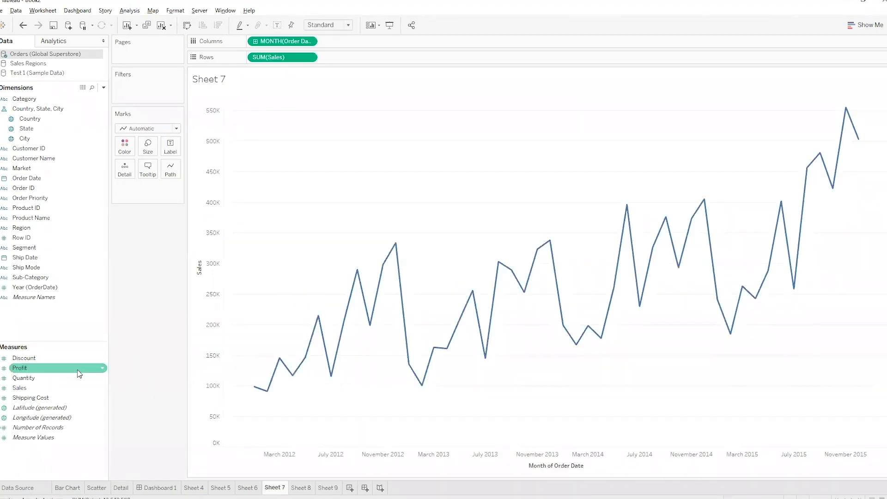
drag(28, 388, 145, 88)
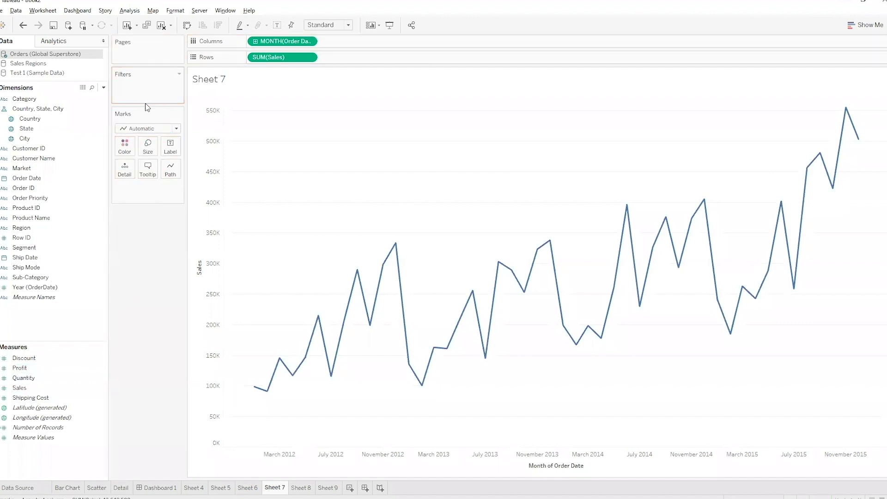
drag(20, 387, 143, 88)
click(387, 203)
click(460, 329)
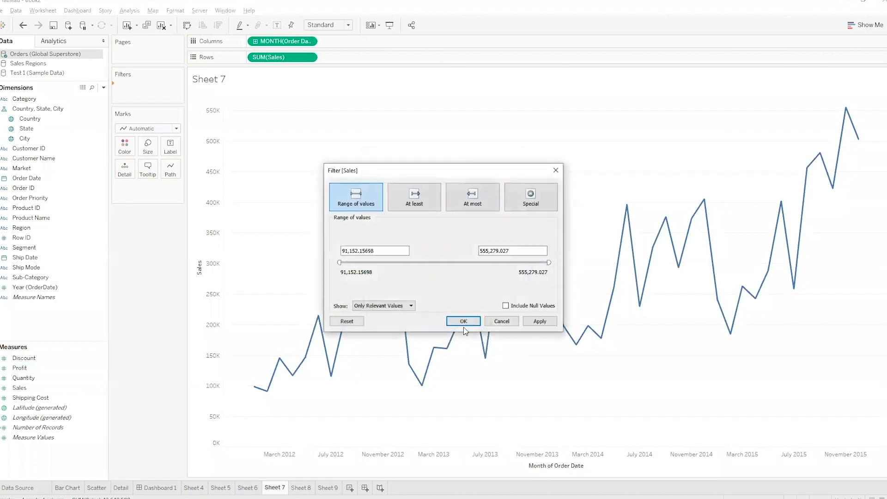
Step: Review the Sales filter's range and Null/Non-null/All values choices, then cancel without applying
drag(492, 293, 565, 313)
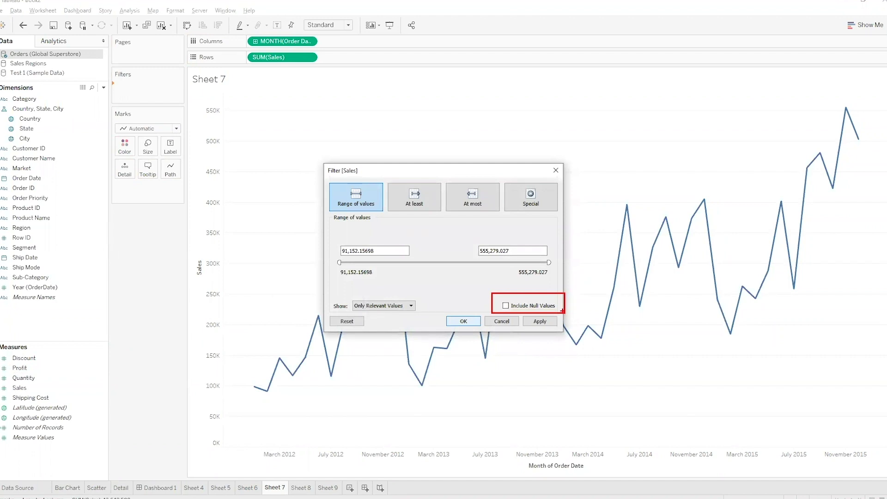
key(Escape)
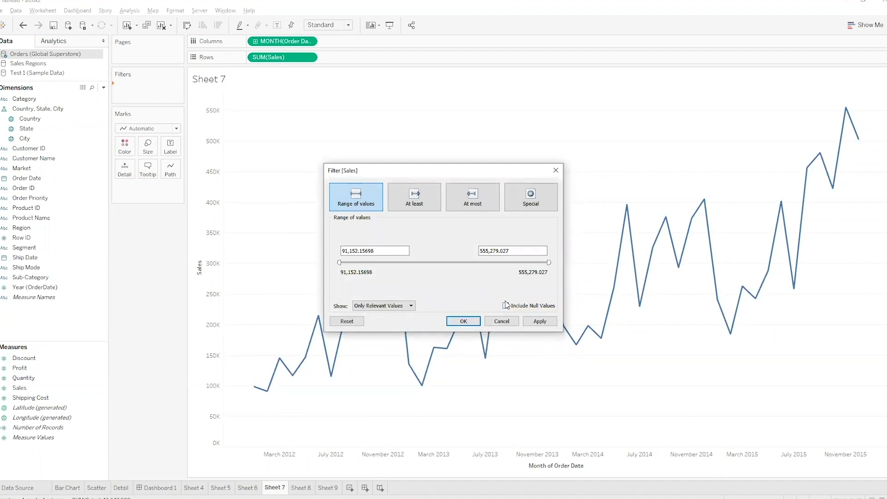
click(531, 197)
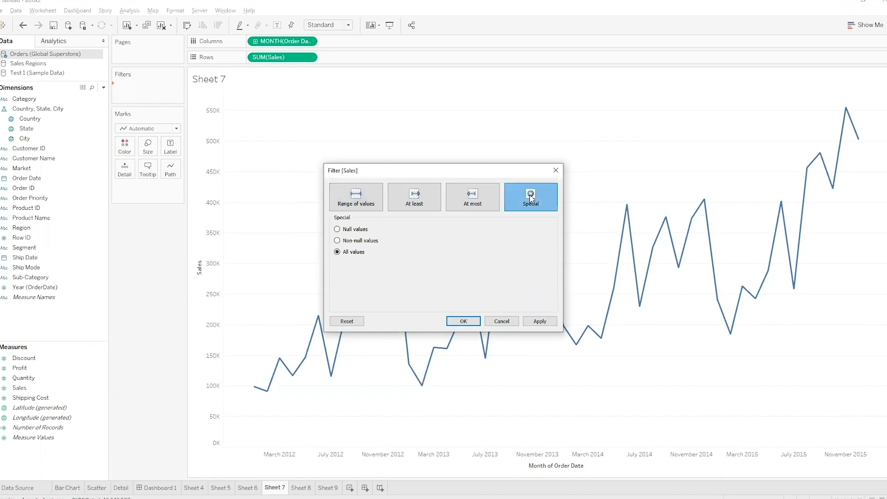
drag(334, 226, 290, 207)
drag(333, 240, 291, 240)
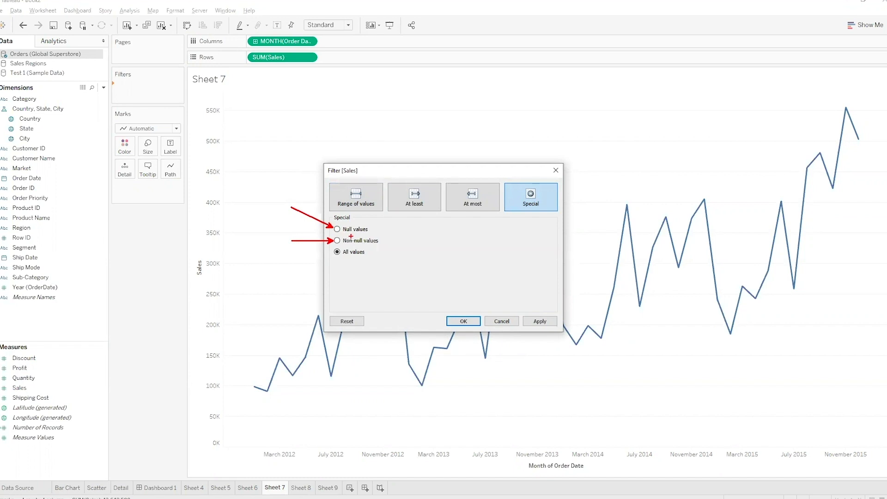
click(501, 321)
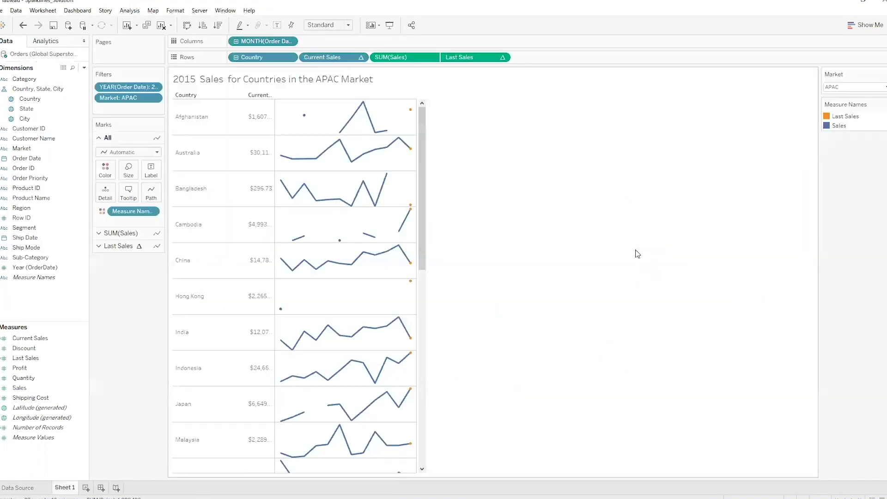
Step: Inspect the 2015 APAC country sparklines, noting the gaps in months without sales
drag(280, 135, 333, 133)
drag(308, 243, 366, 242)
drag(287, 313, 408, 310)
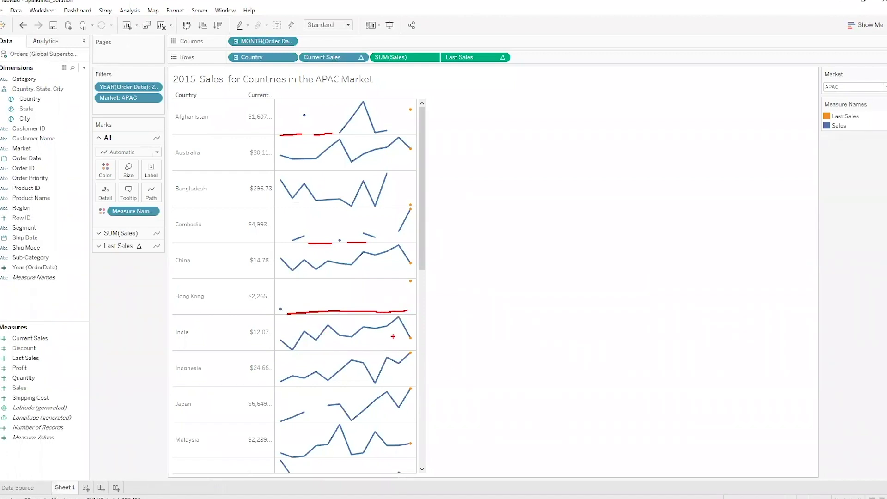
key(Escape)
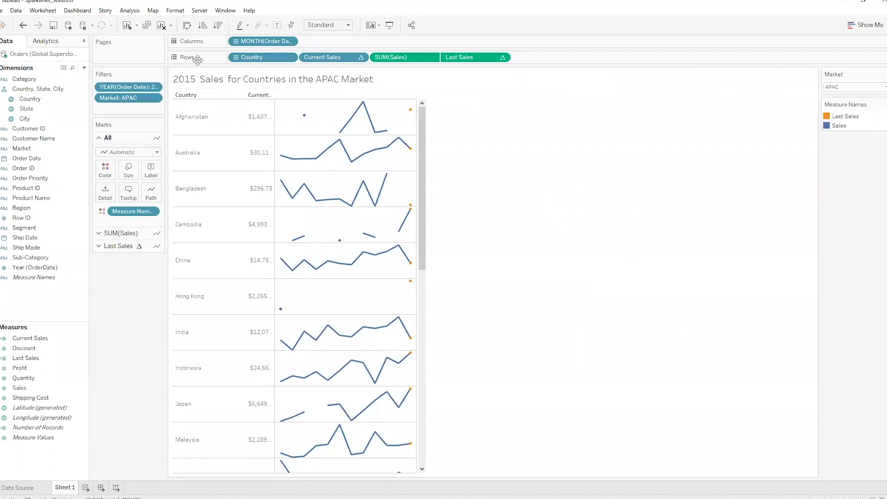
Step: Open Format > Shading and choose SUM(Sales) from the Fields list
click(175, 10)
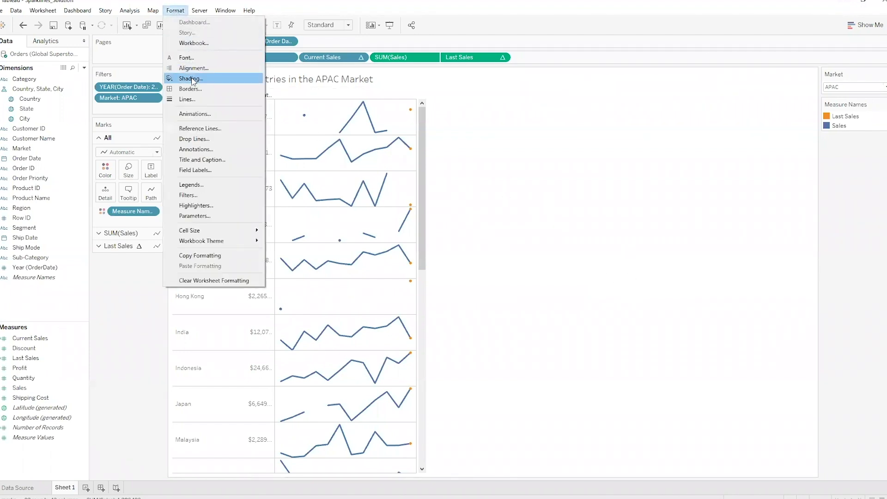
click(192, 80)
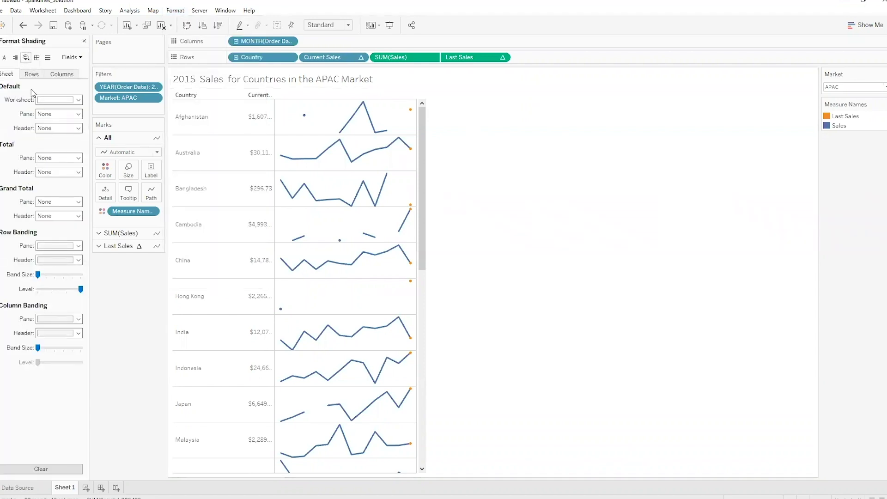
click(80, 58)
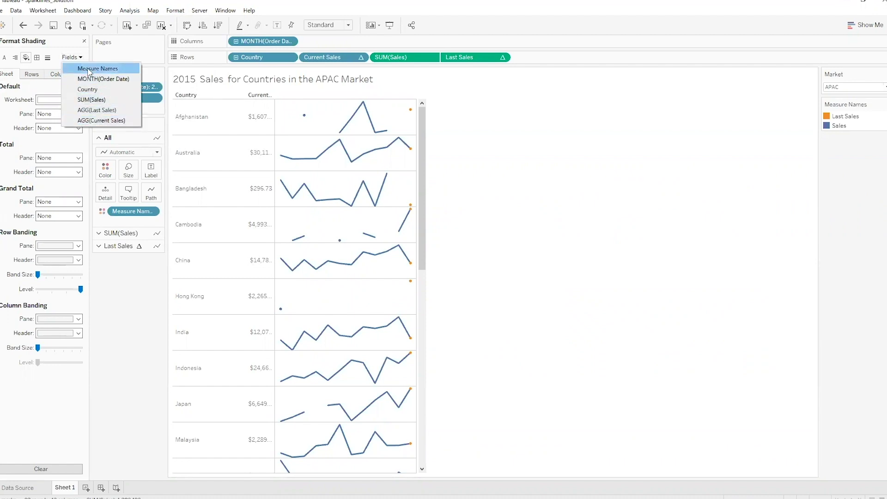
drag(367, 44, 439, 67)
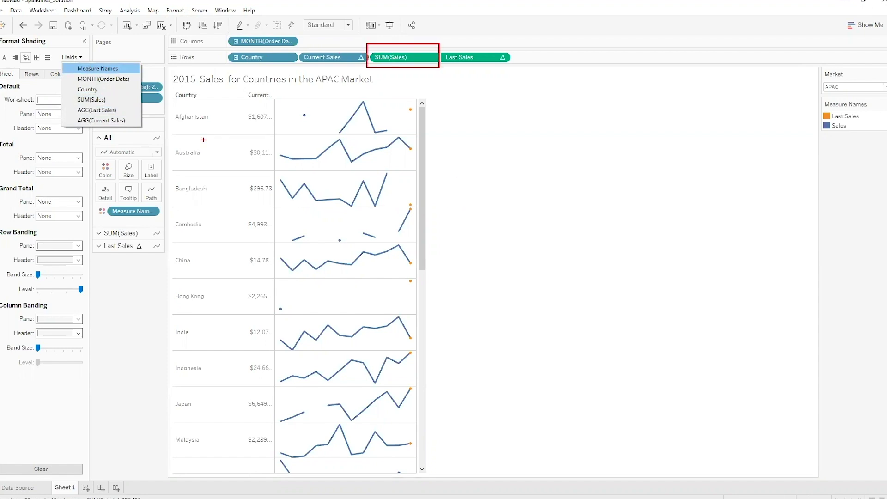
drag(107, 100, 154, 107)
key(Escape)
click(73, 59)
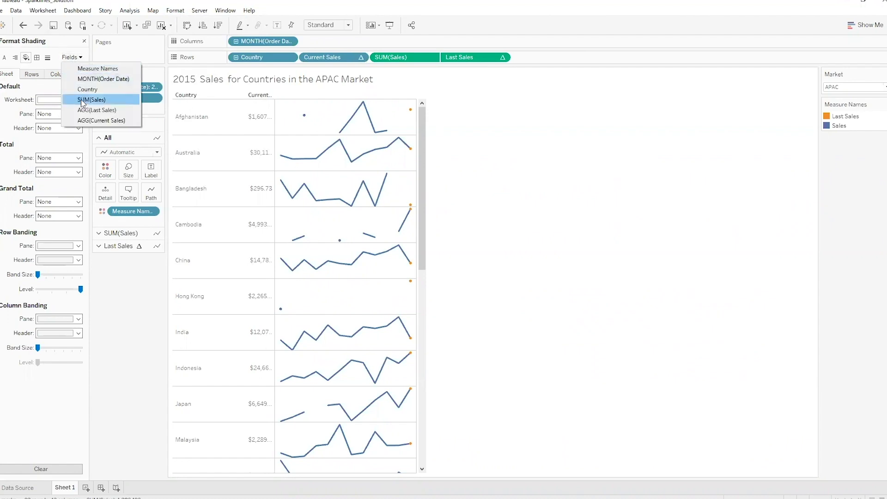
click(92, 98)
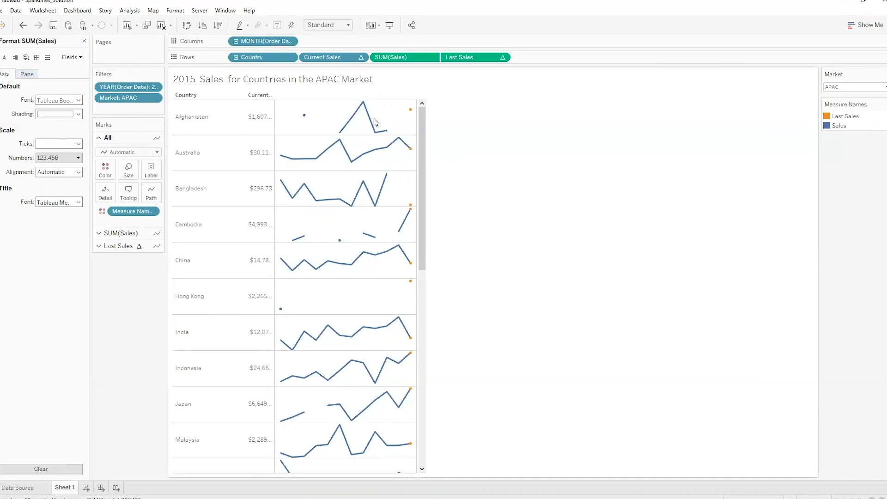
Step: On the Pane tab, set SUM(Sales) null marks to Hide (Break Lines), then Hide (Connect Lines)
click(27, 75)
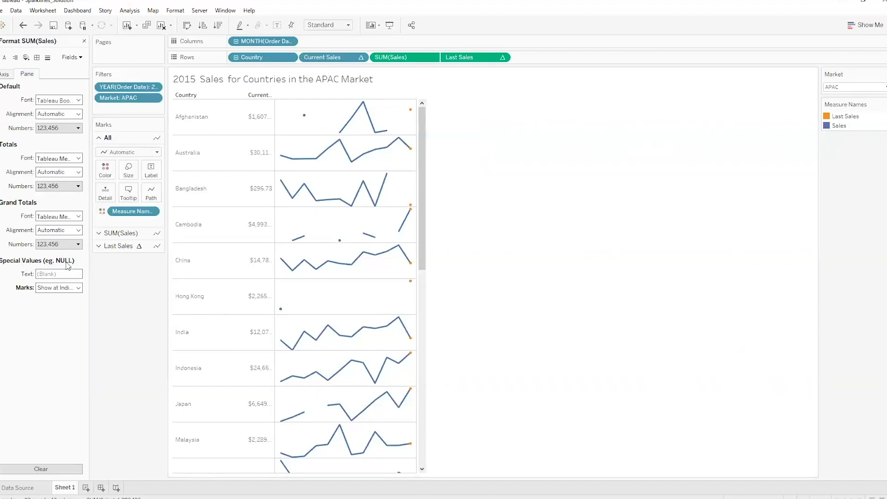
click(77, 288)
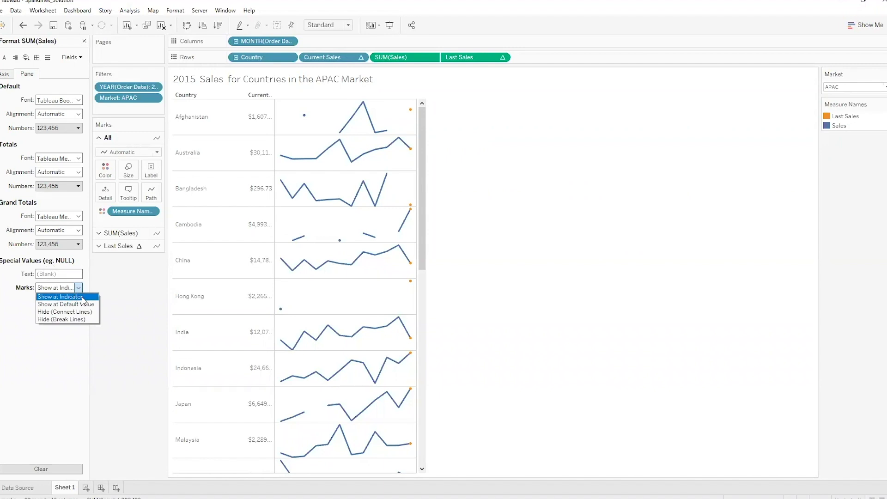
click(92, 320)
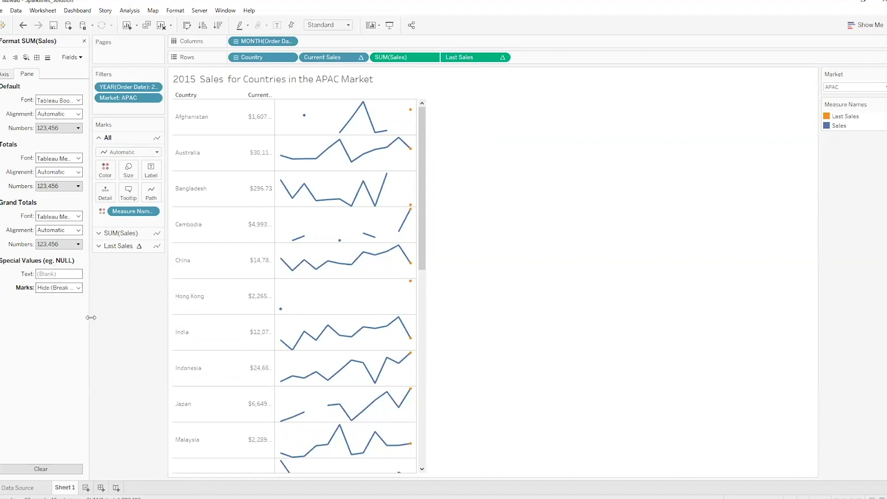
click(78, 288)
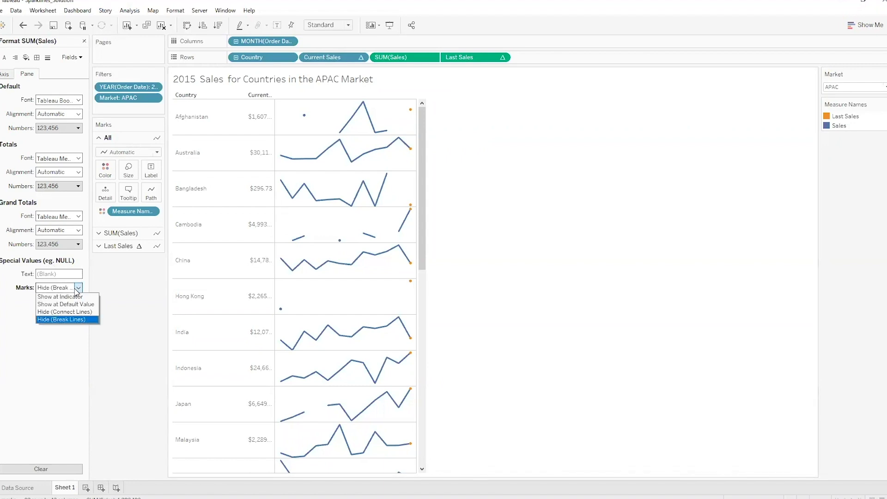
click(85, 313)
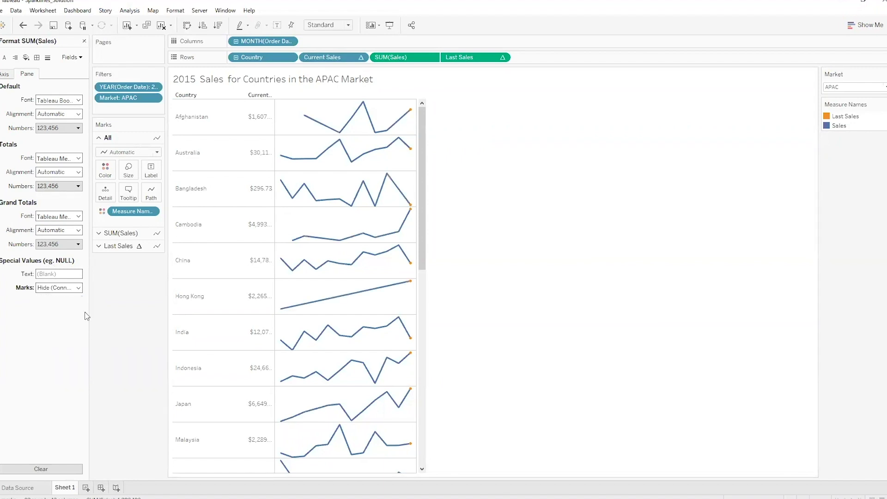
mouse_move(276, 298)
mouse_down()
mouse_move(290, 307)
mouse_move(274, 300)
mouse_up()
mouse_move(409, 276)
mouse_down()
mouse_move(418, 292)
mouse_move(281, 309)
mouse_up()
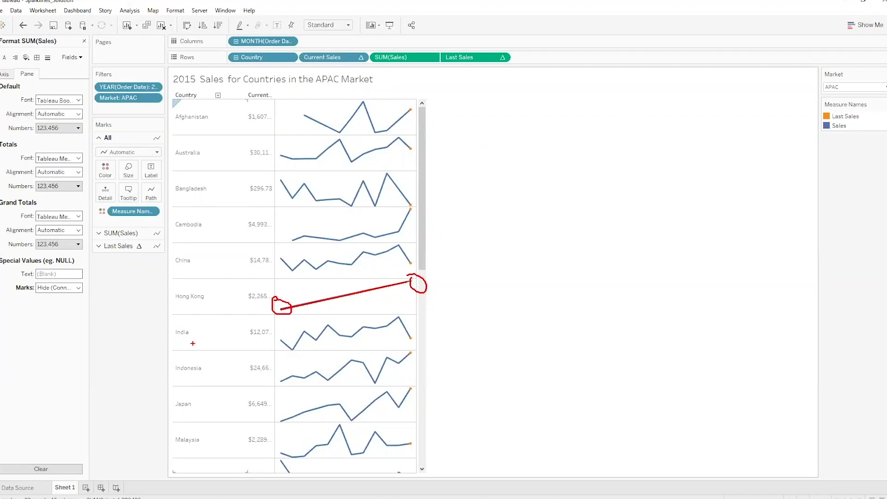
drag(305, 273, 329, 292)
key(Escape)
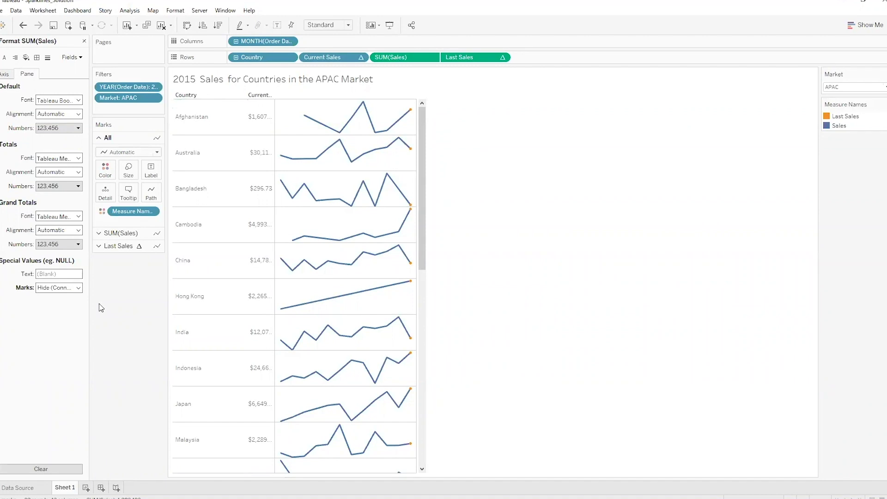
Step: Change the SUM(Sales) null marks setting to Show at Default Value
click(79, 288)
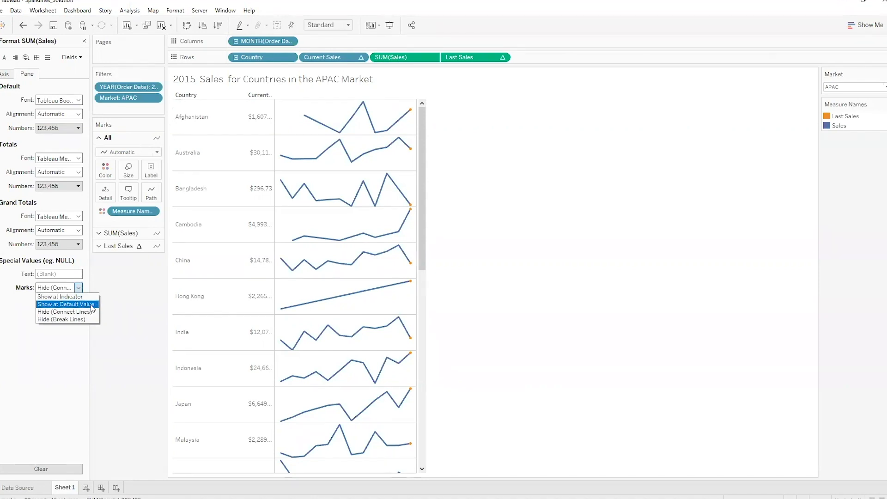
click(66, 304)
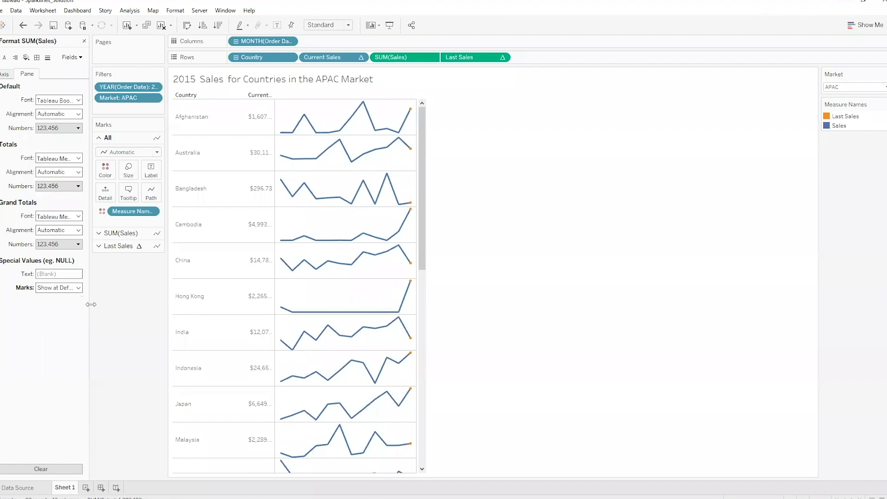